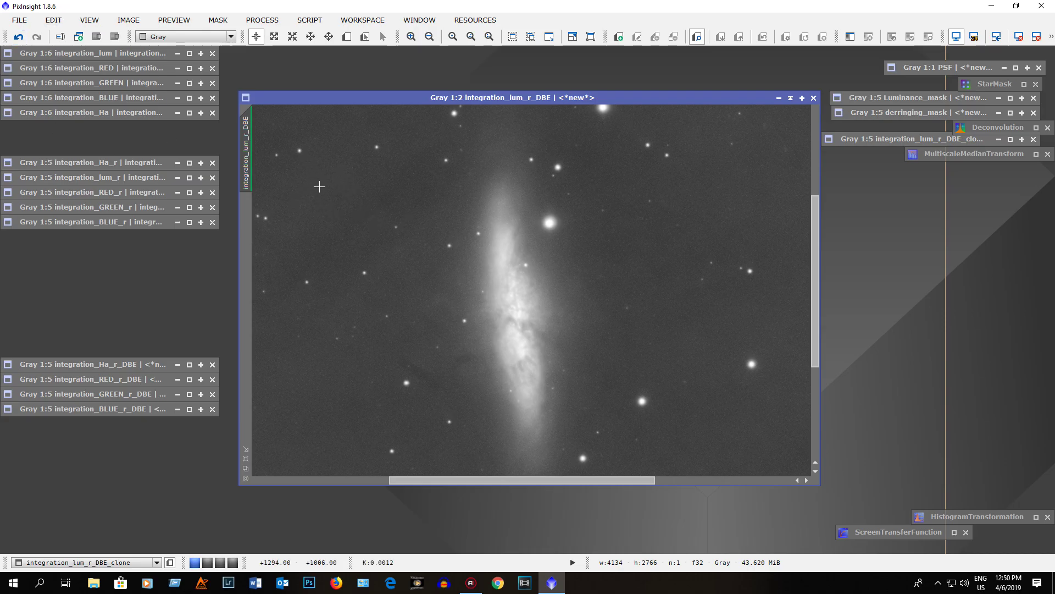
- Undo and reapply the MultiscaleMedianTransform noise reduction for comparison, then begin loading a project
left_click(19, 37)
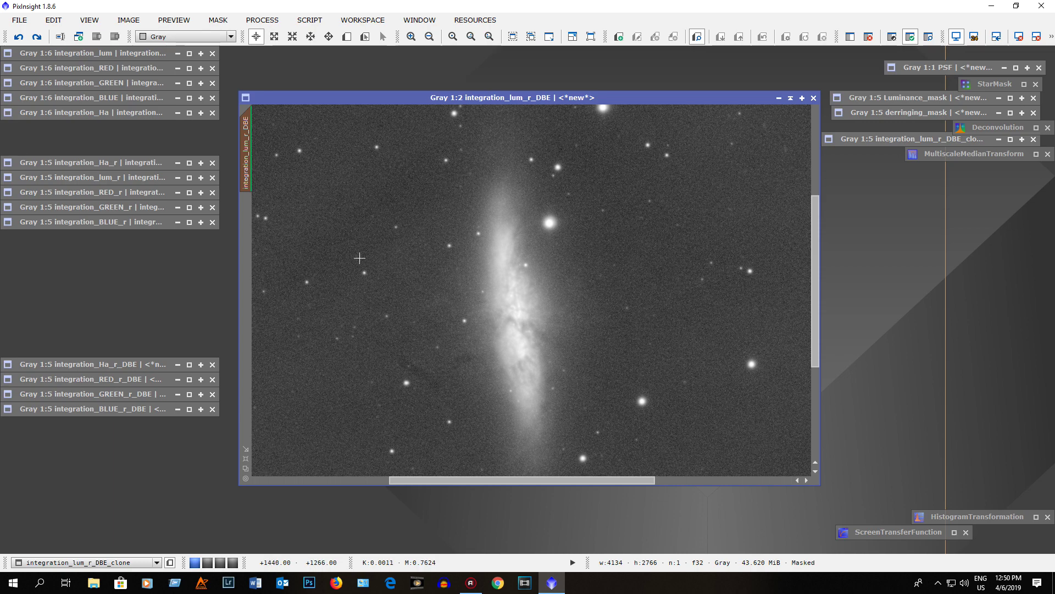
left_click(37, 38)
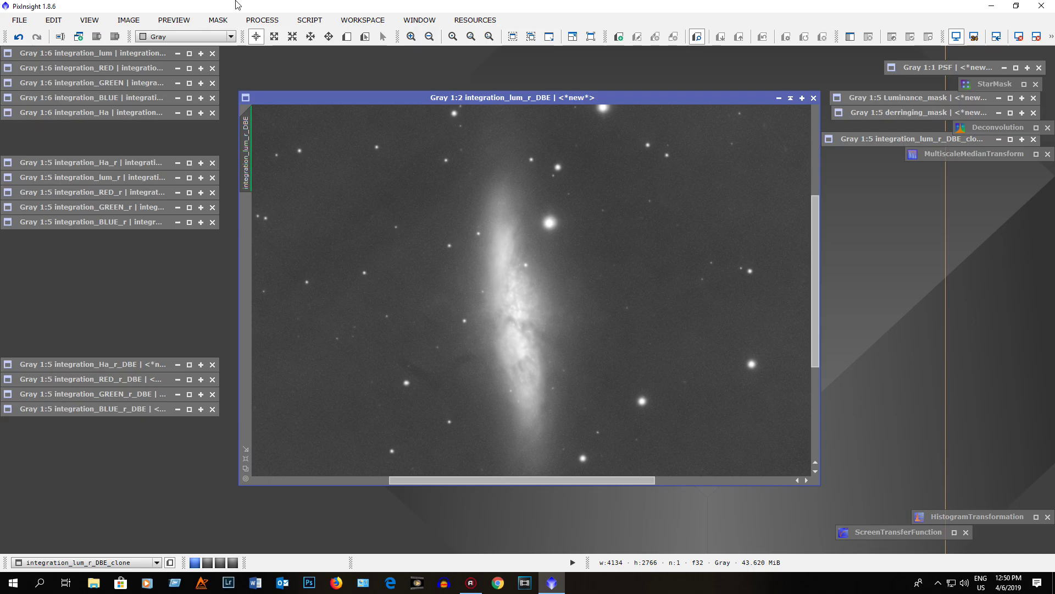
left_click(13, 20)
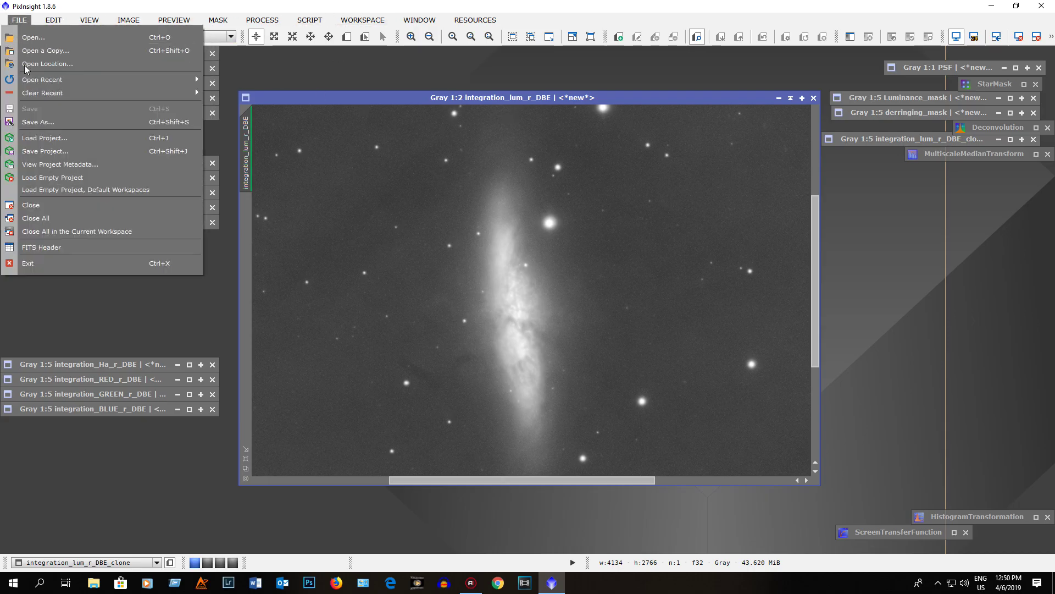
left_click(34, 137)
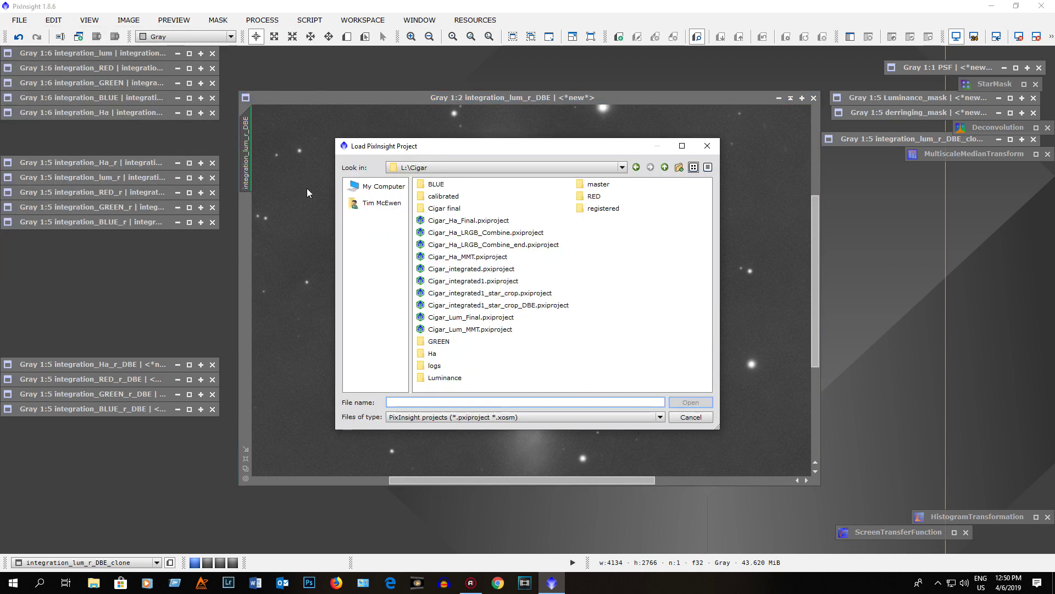
- Browse to L:\M42\M42 and load the Ha_LRGBCombined_FINAL.xosm project
left_click(376, 188)
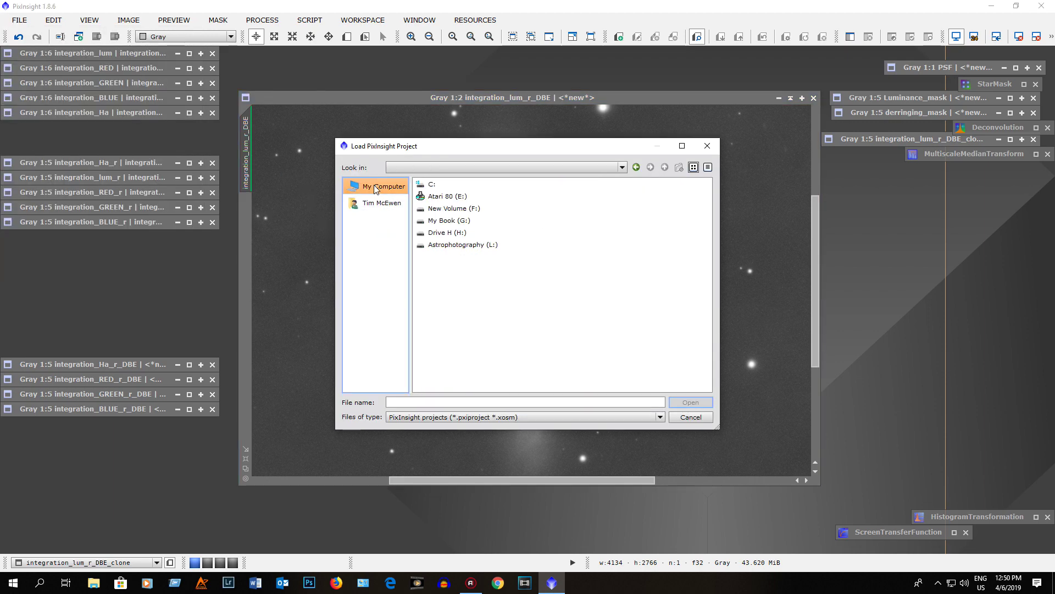
double_click(444, 245)
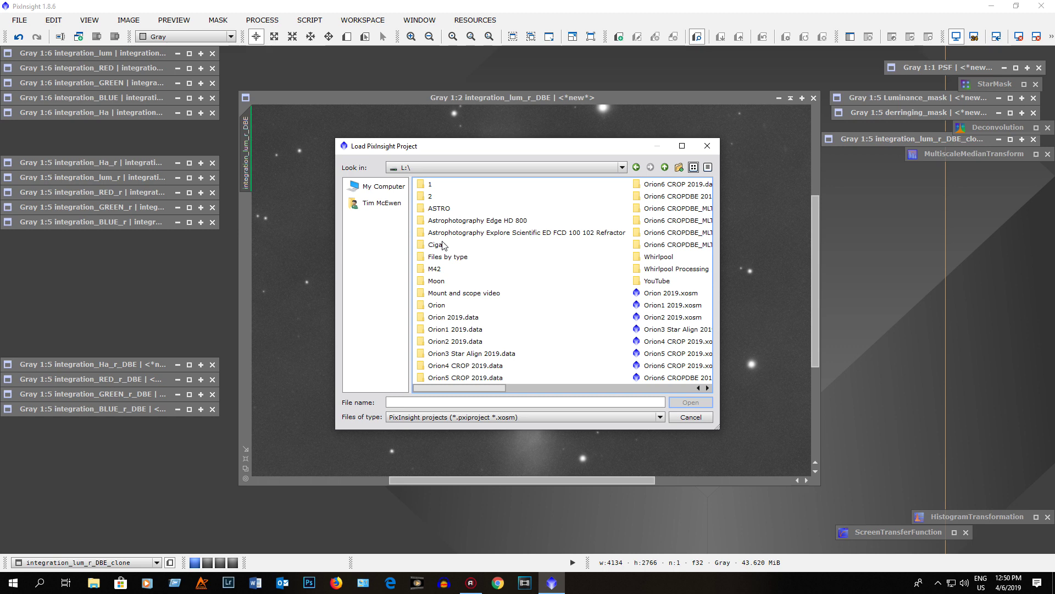
double_click(437, 268)
left_click(432, 209)
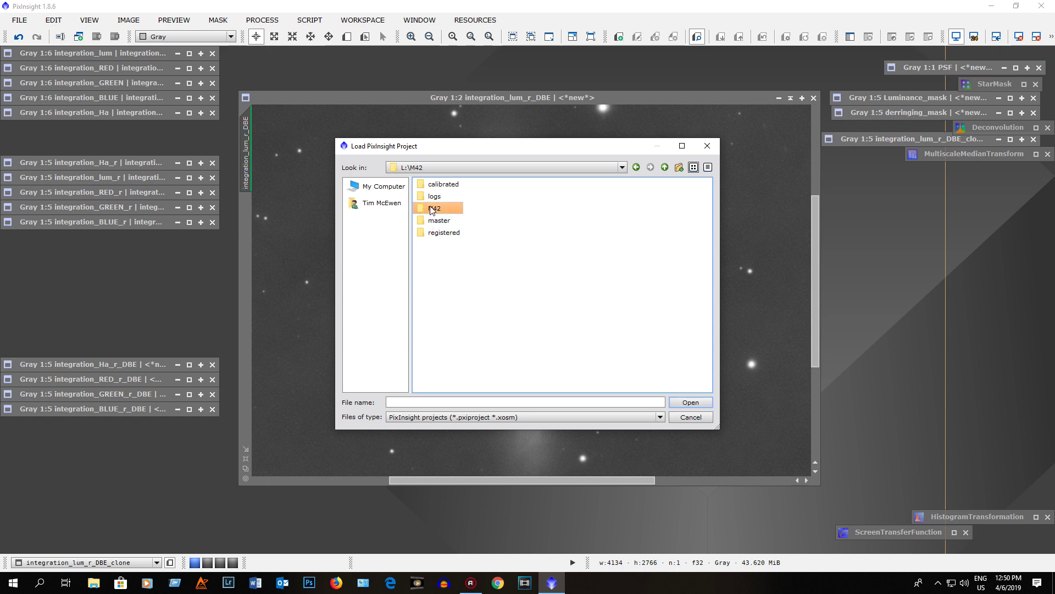
double_click(431, 209)
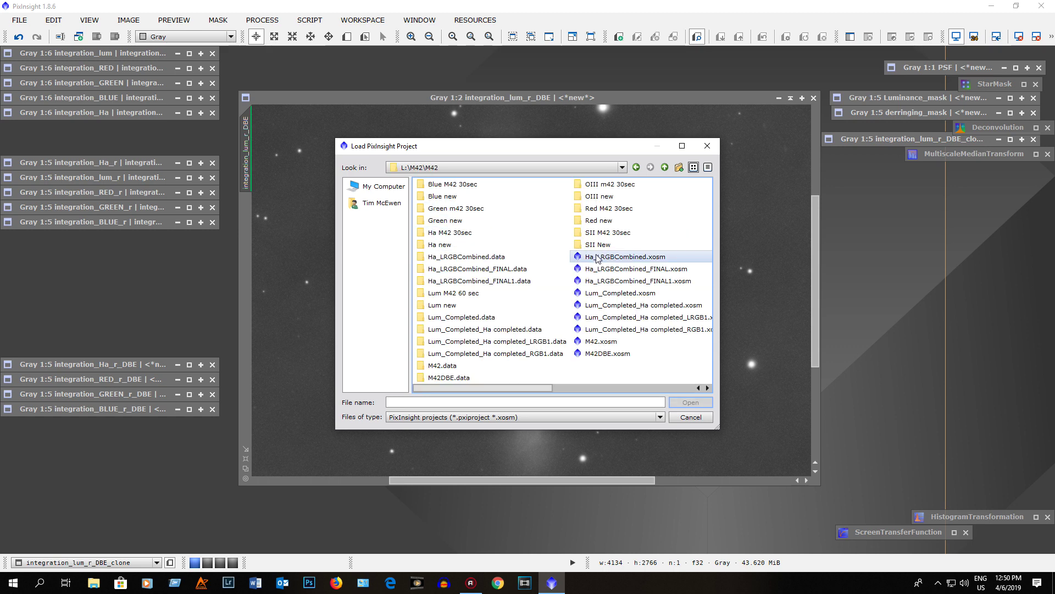
left_click(612, 268)
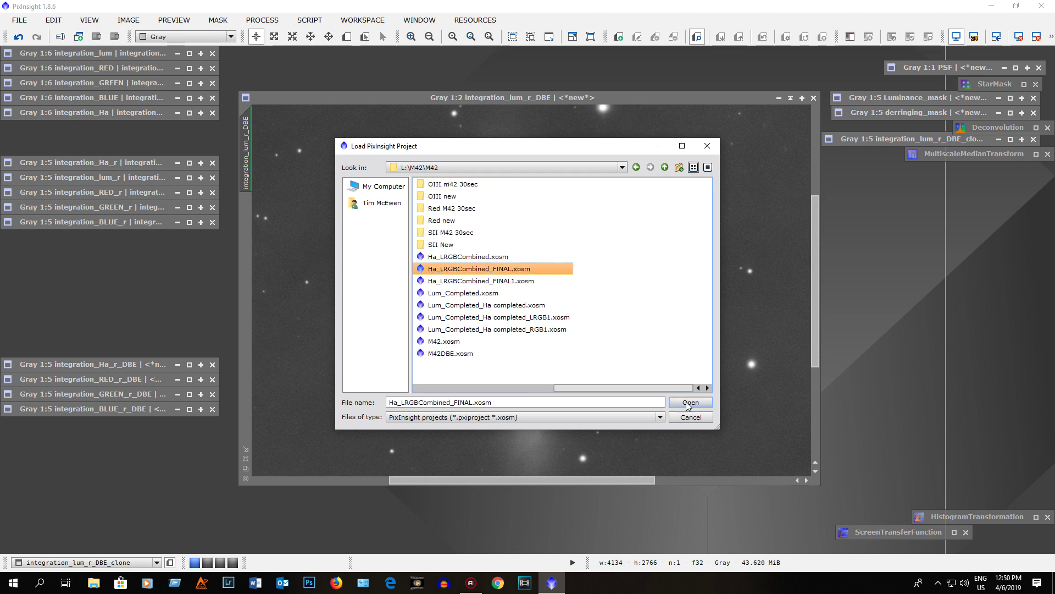
left_click(688, 403)
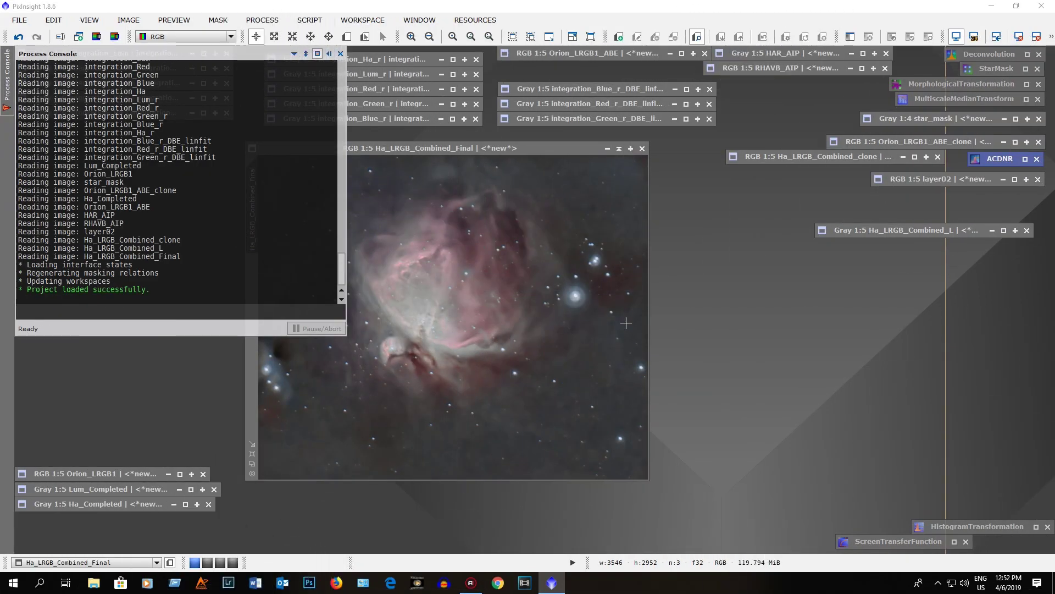
- Close the Process Console, zoom in on Ha_LRGB_Combined_Final, and move its window up-left
left_click(340, 53)
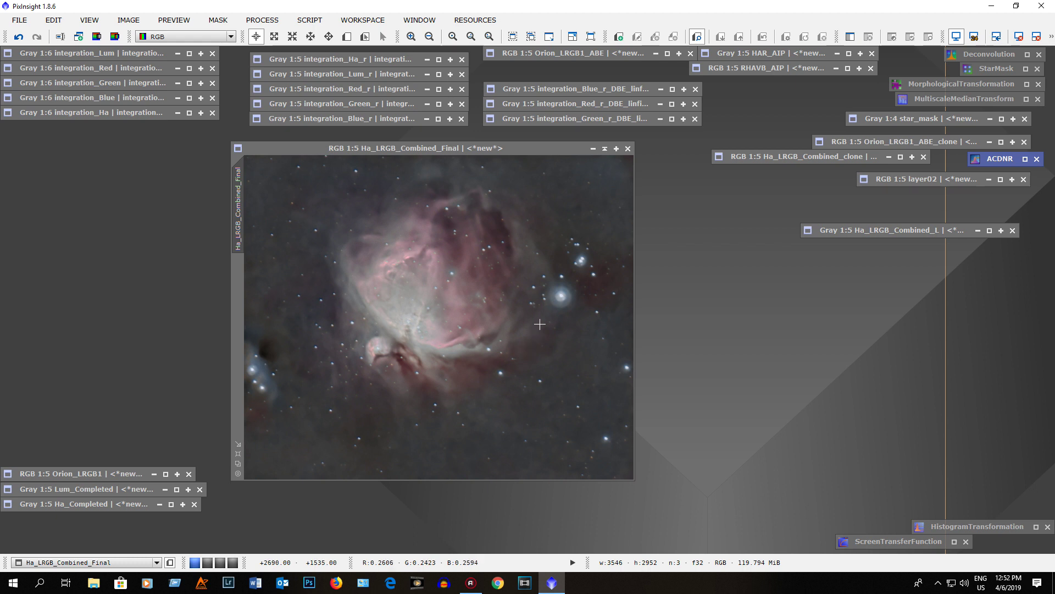
left_click(239, 463)
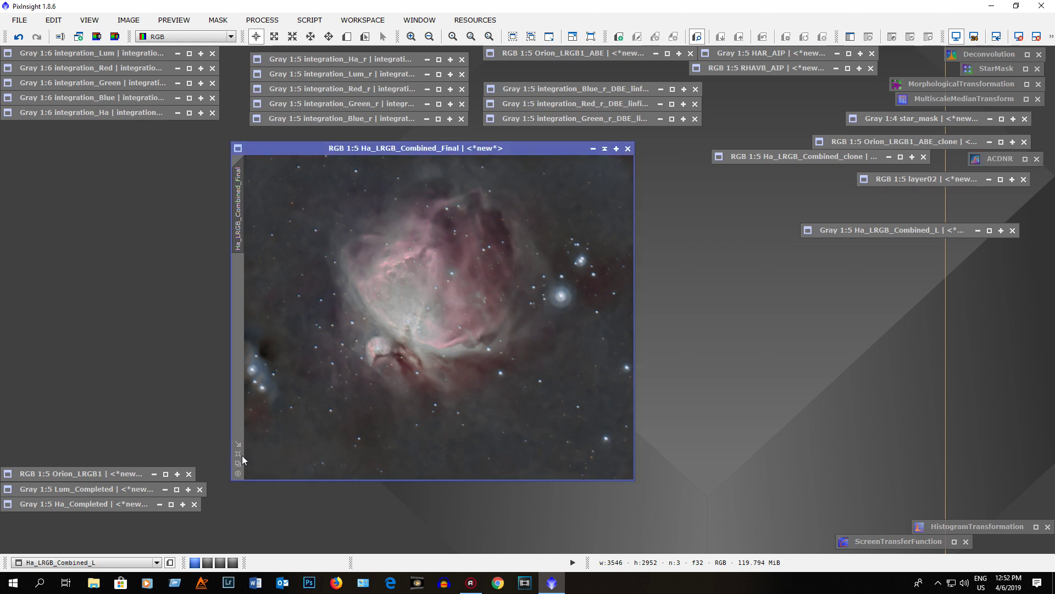
left_click(238, 453)
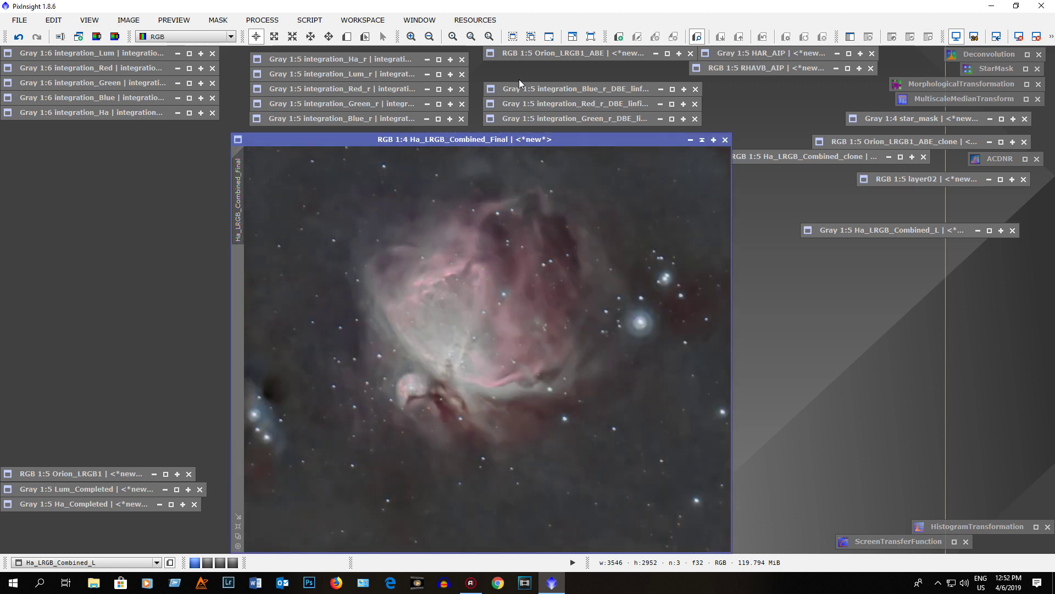
left_click_drag(566, 137, 557, 88)
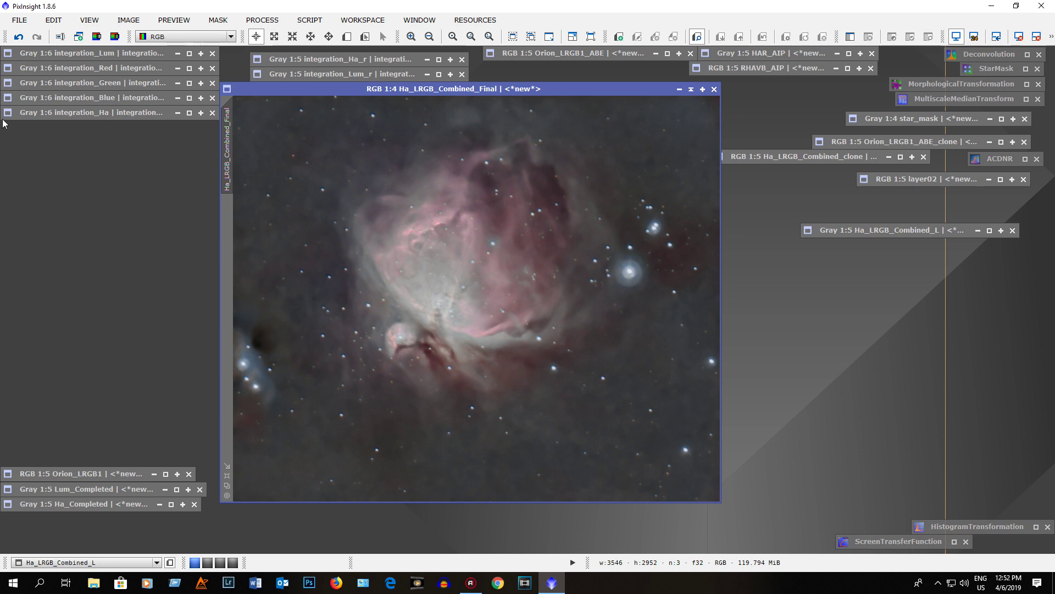
- Collapse the final image, move integration_Lum to the workspace centre, then collapse it too
left_click(188, 53)
left_click(703, 91)
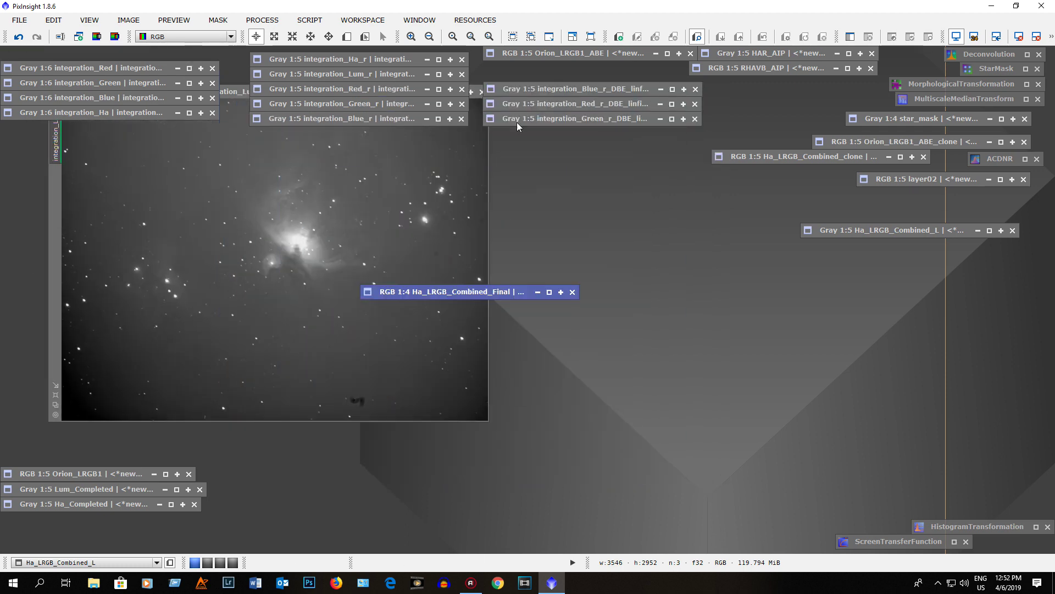
left_click(349, 113)
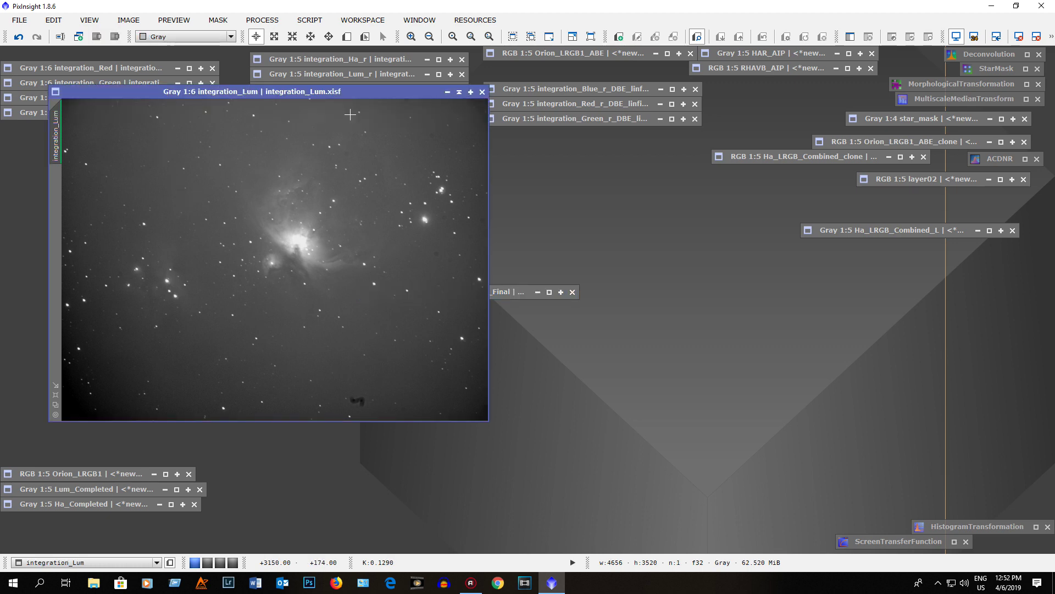
left_click_drag(369, 93, 501, 174)
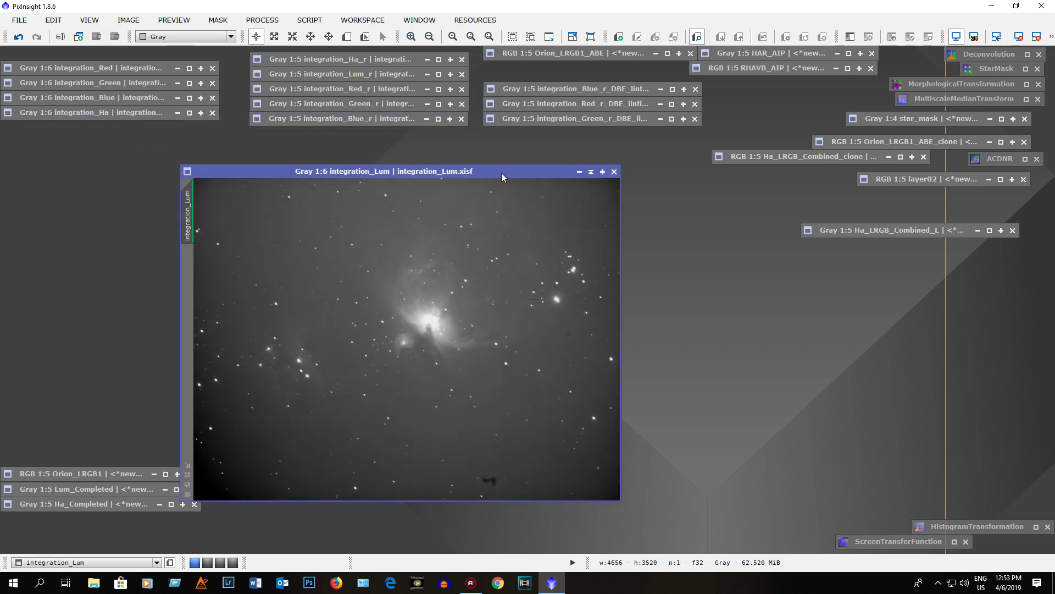
left_click(590, 172)
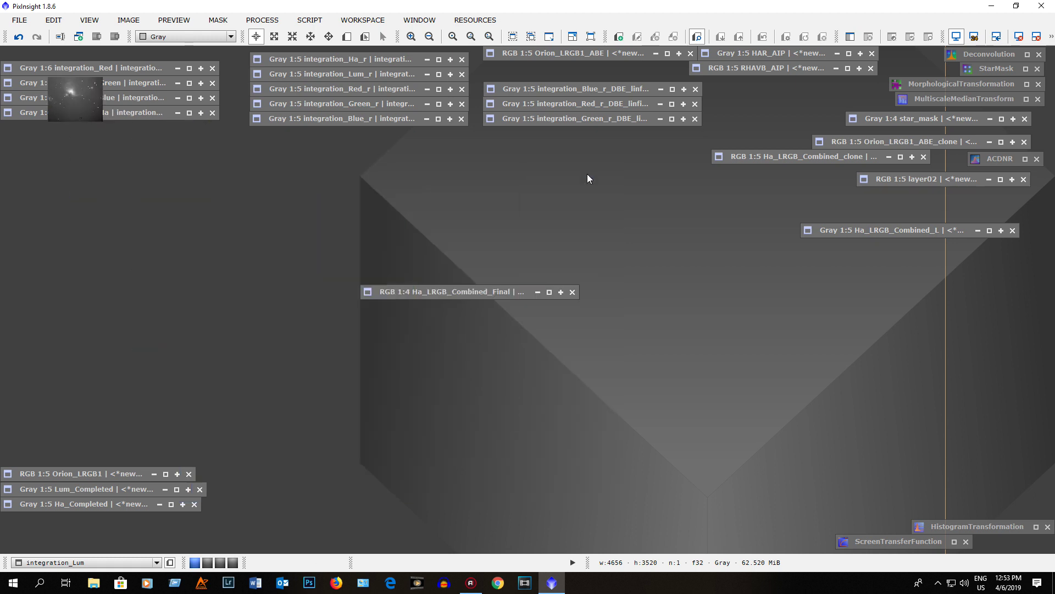
- Inspect and re-collapse integration_Red and integration_Green, moving the final image icon into the left column
left_click(189, 68)
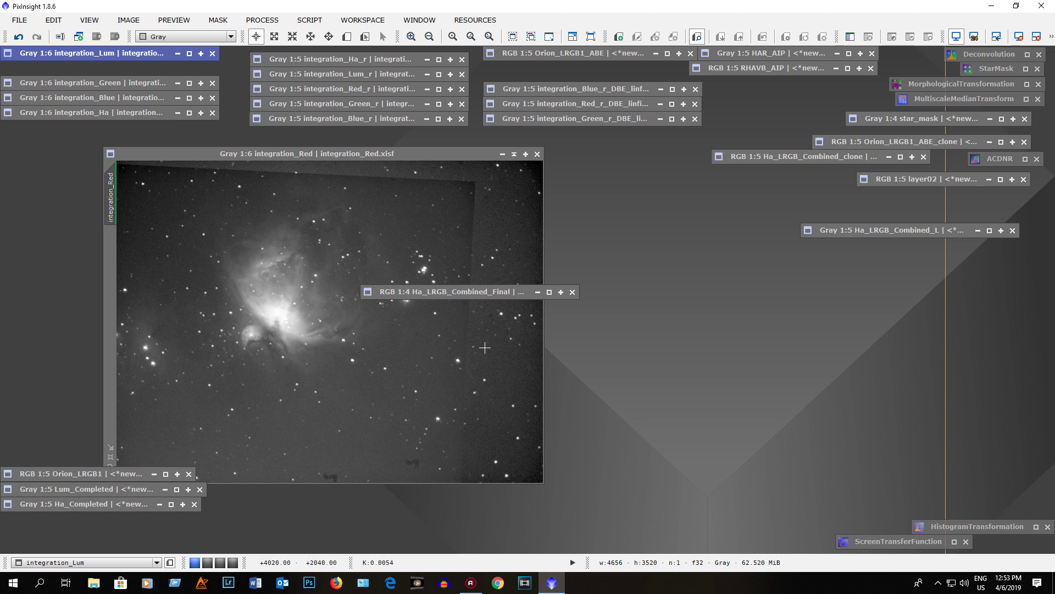
left_click(513, 154)
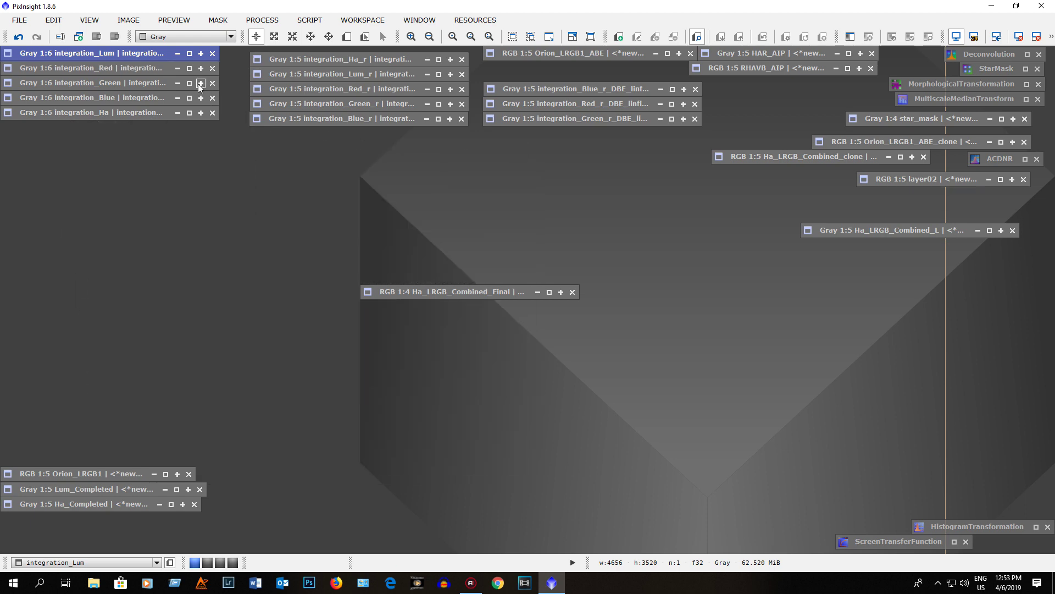
left_click(189, 83)
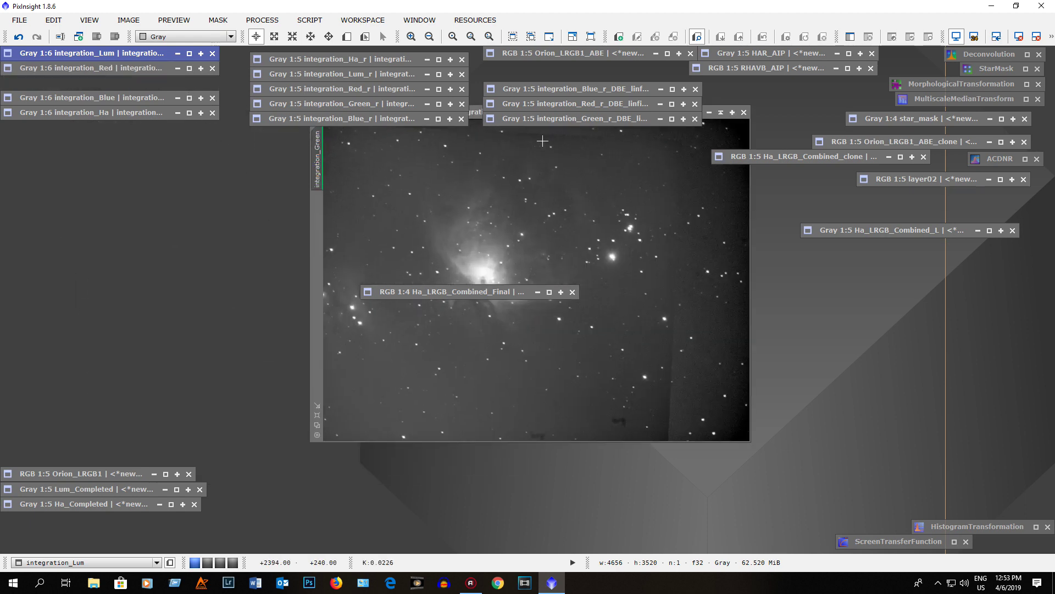
left_click(709, 113)
left_click_drag(490, 292, 131, 129)
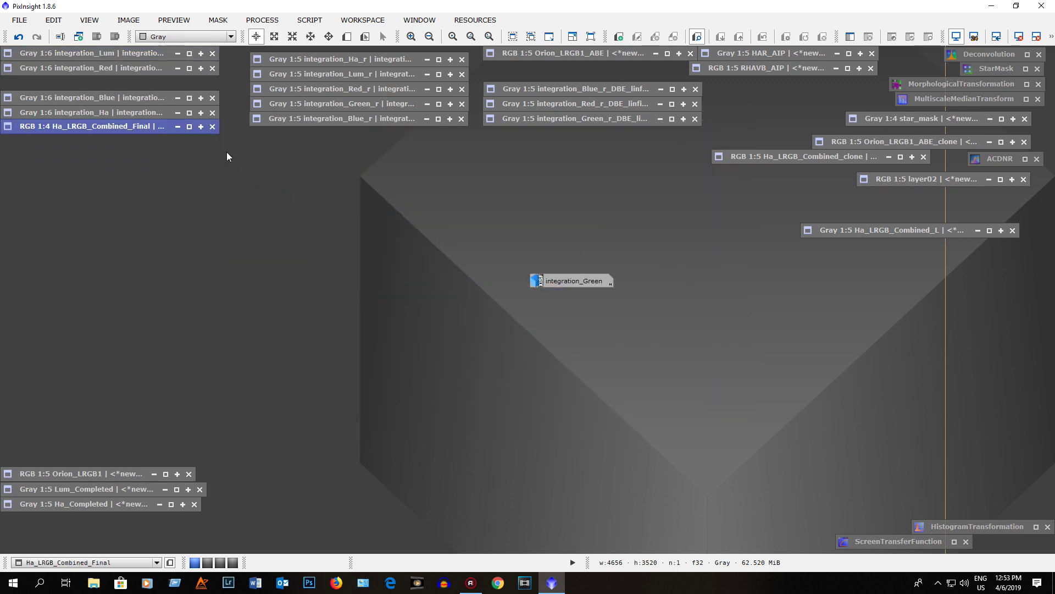
right_click(569, 280)
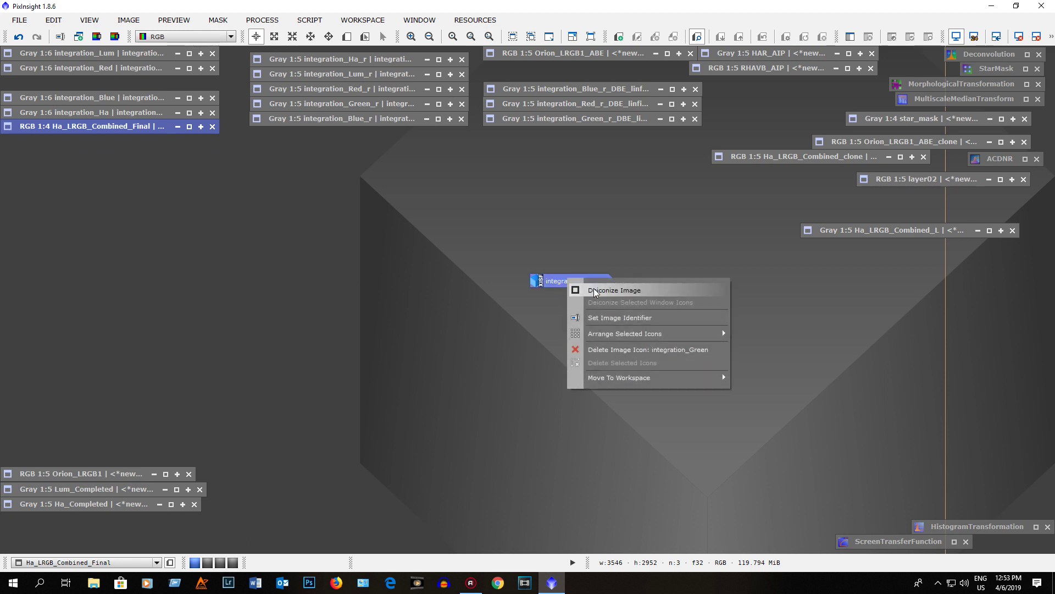
left_click(597, 291)
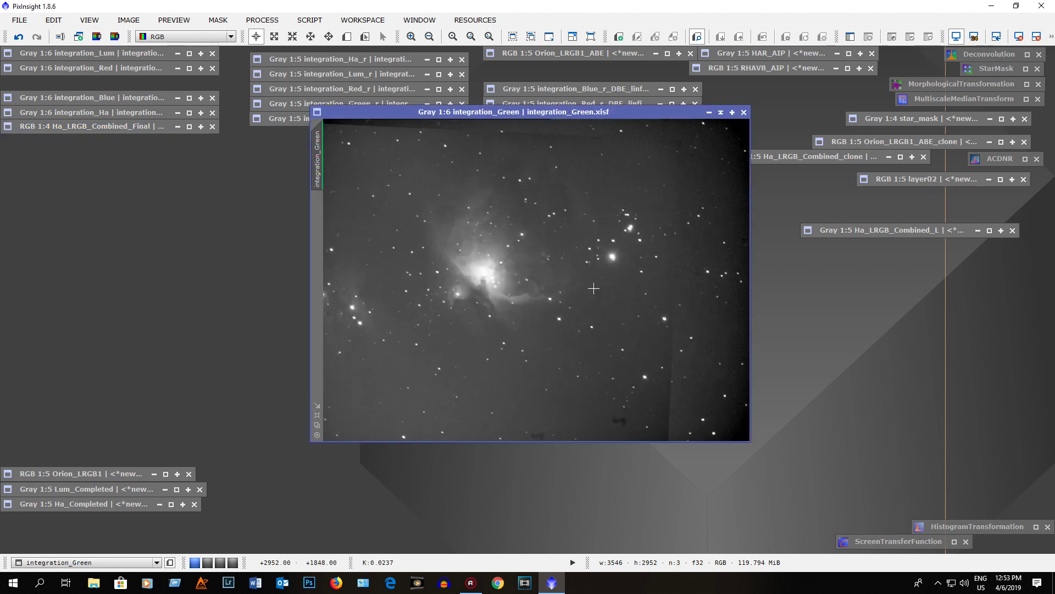
left_click(724, 113)
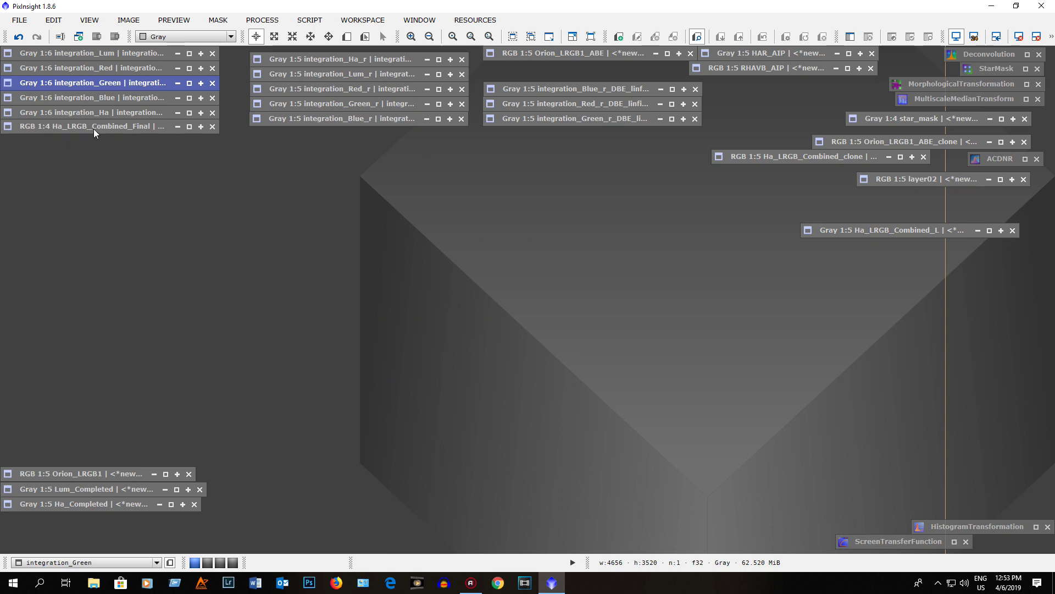
- Inspect integration_Ha, collapse it, and reopen the Ha_LRGB_Combined_Final image
left_click(189, 127)
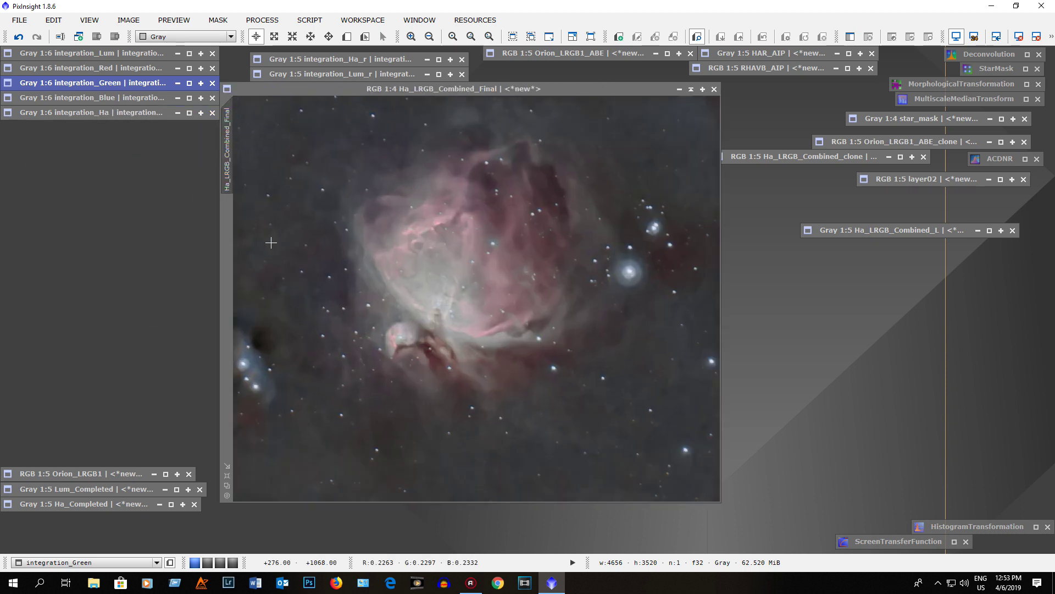
left_click(690, 89)
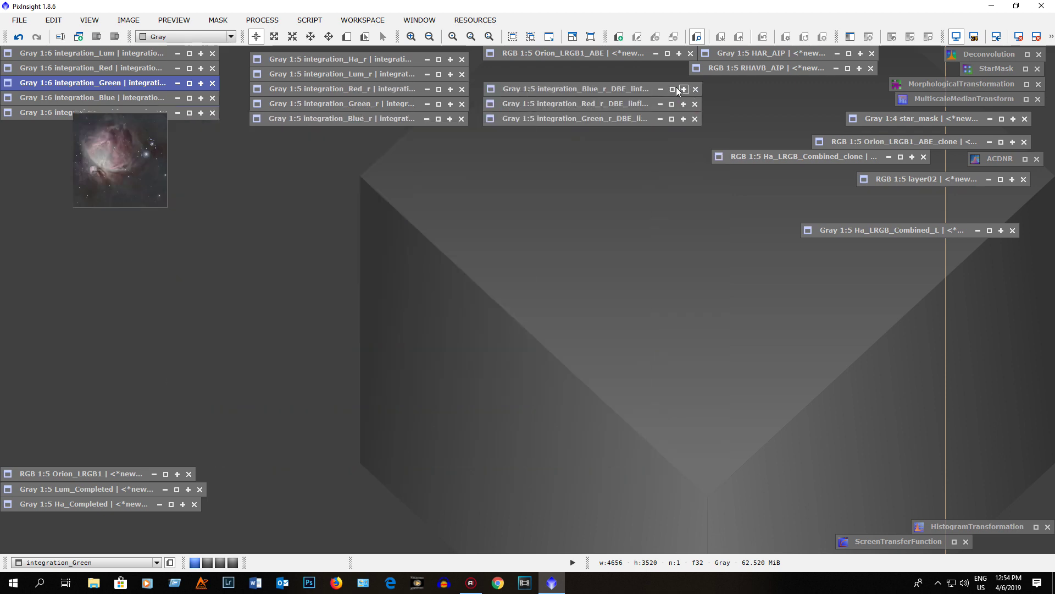
left_click(188, 112)
left_click_drag(677, 127, 521, 192)
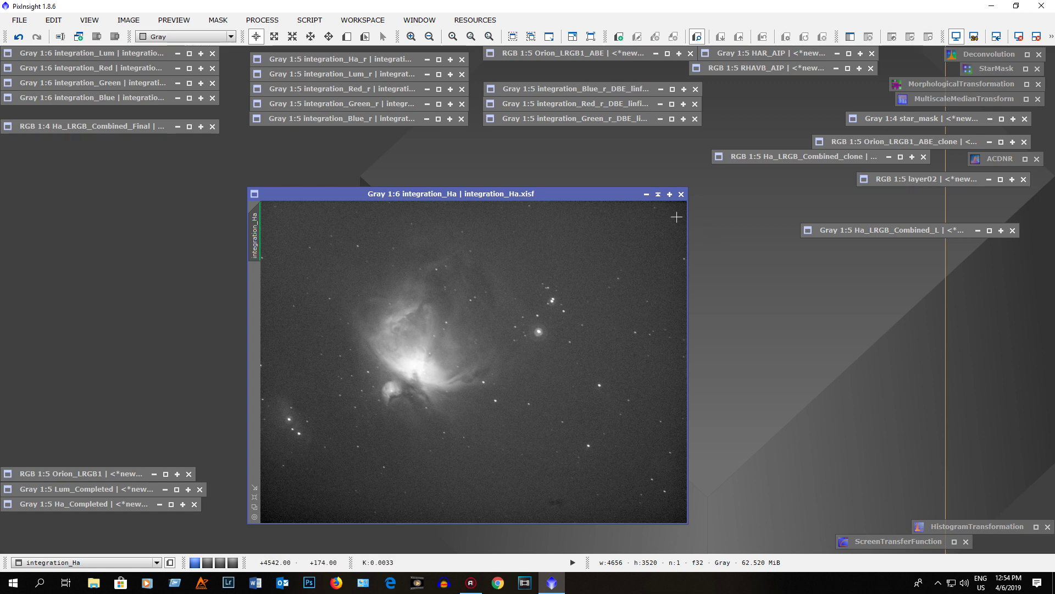
left_click(658, 194)
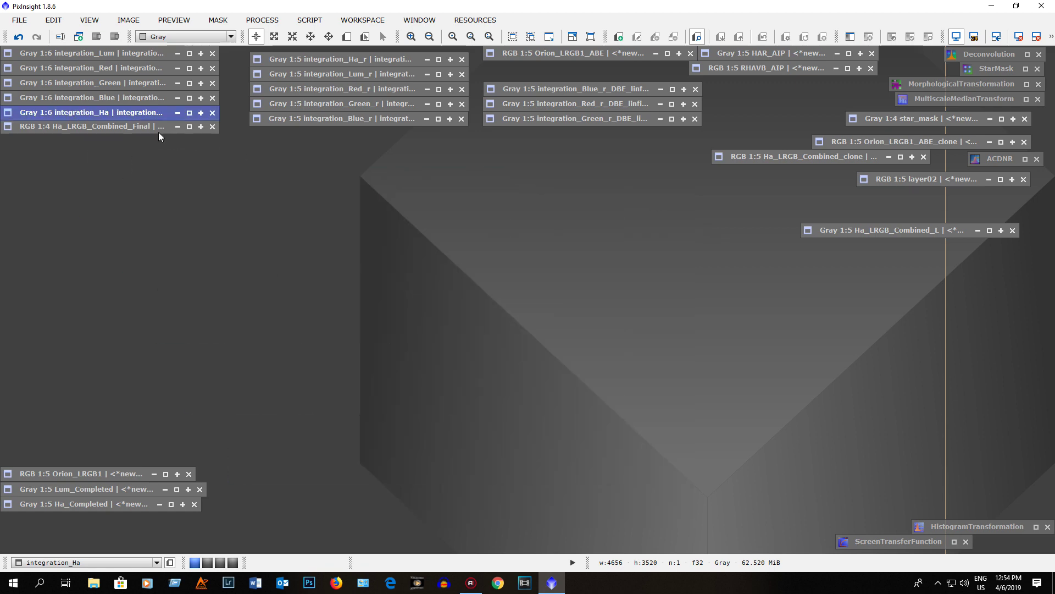
left_click(181, 127)
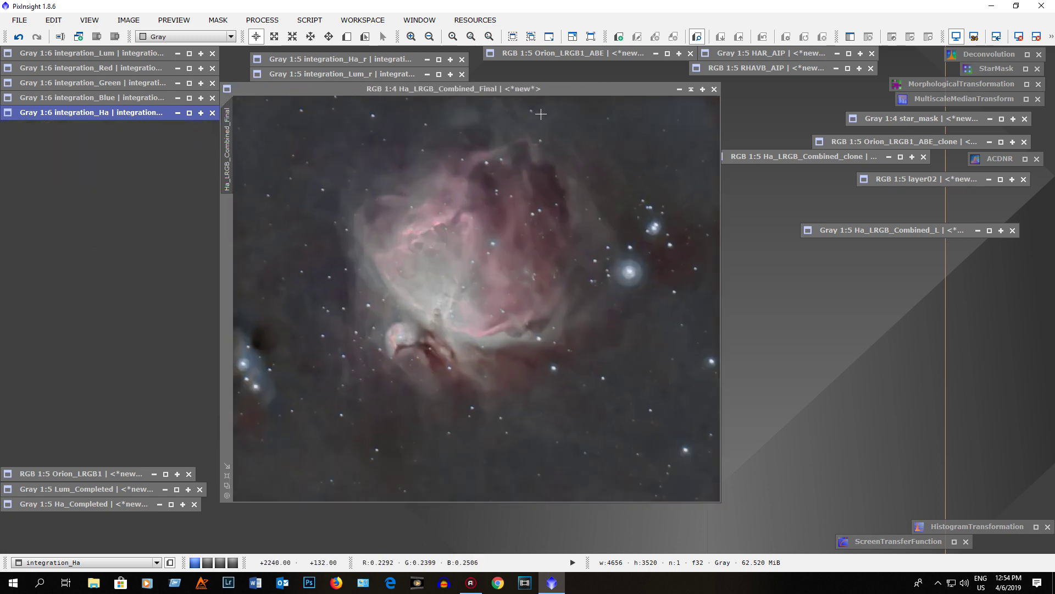
- Move the Ha_LRGB_Combined_Final window about 70 px lower in the workspace
left_click_drag(564, 92, 572, 131)
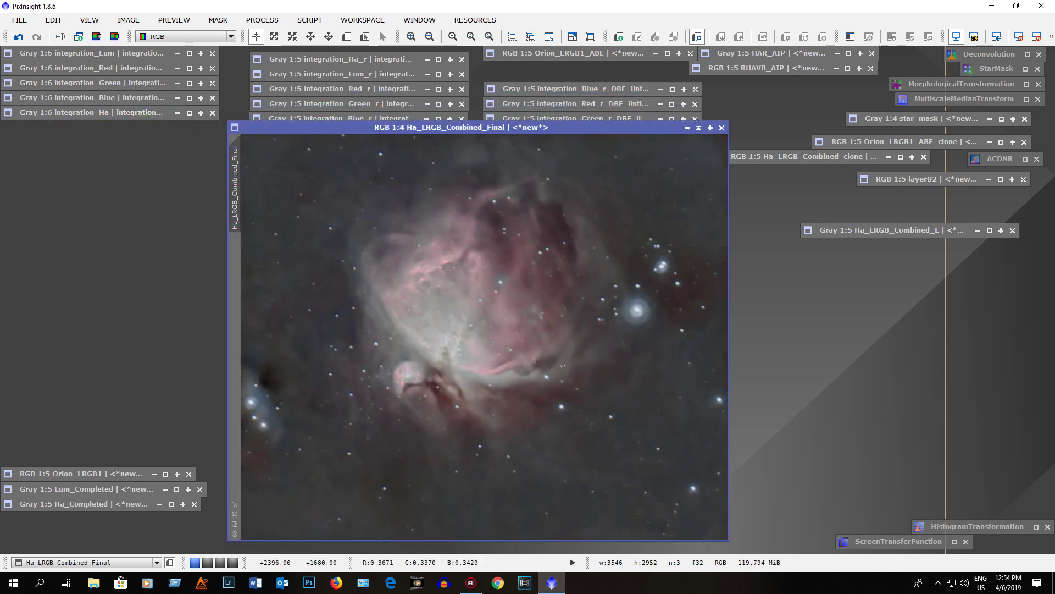